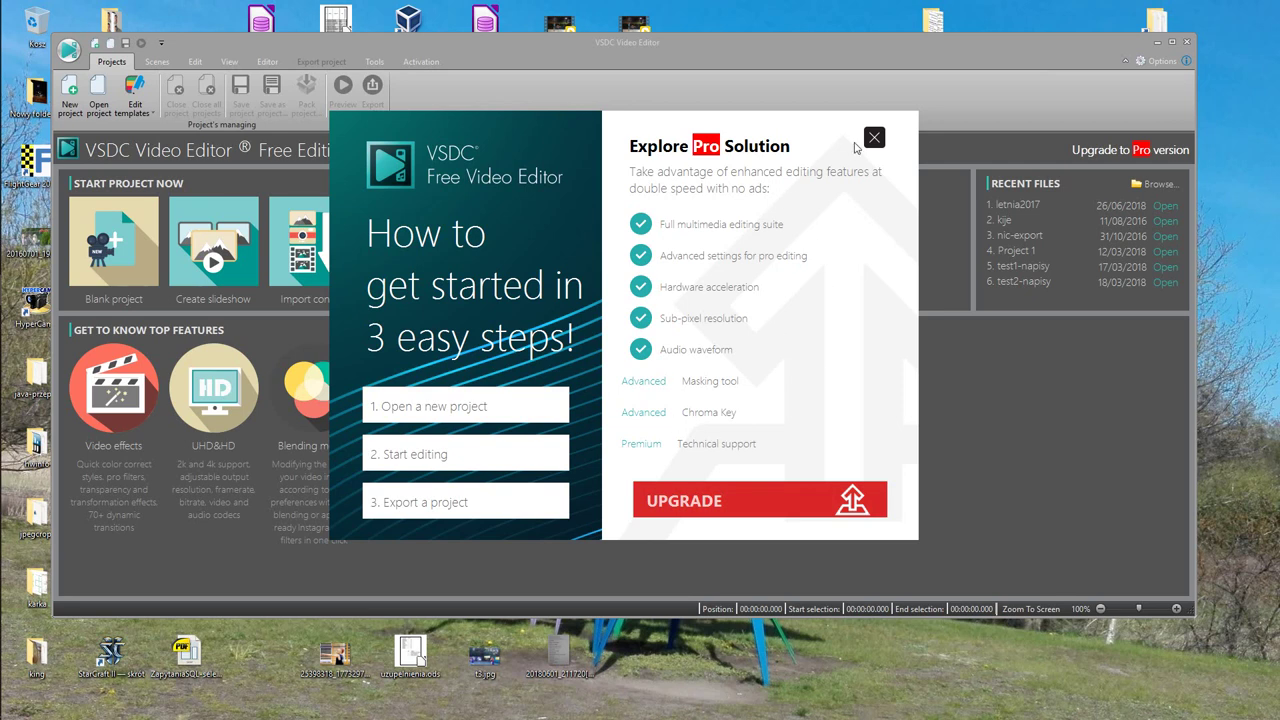
# Dismiss the Pro version offer and open the recent project letnia2017.
pyautogui.click(873, 139)
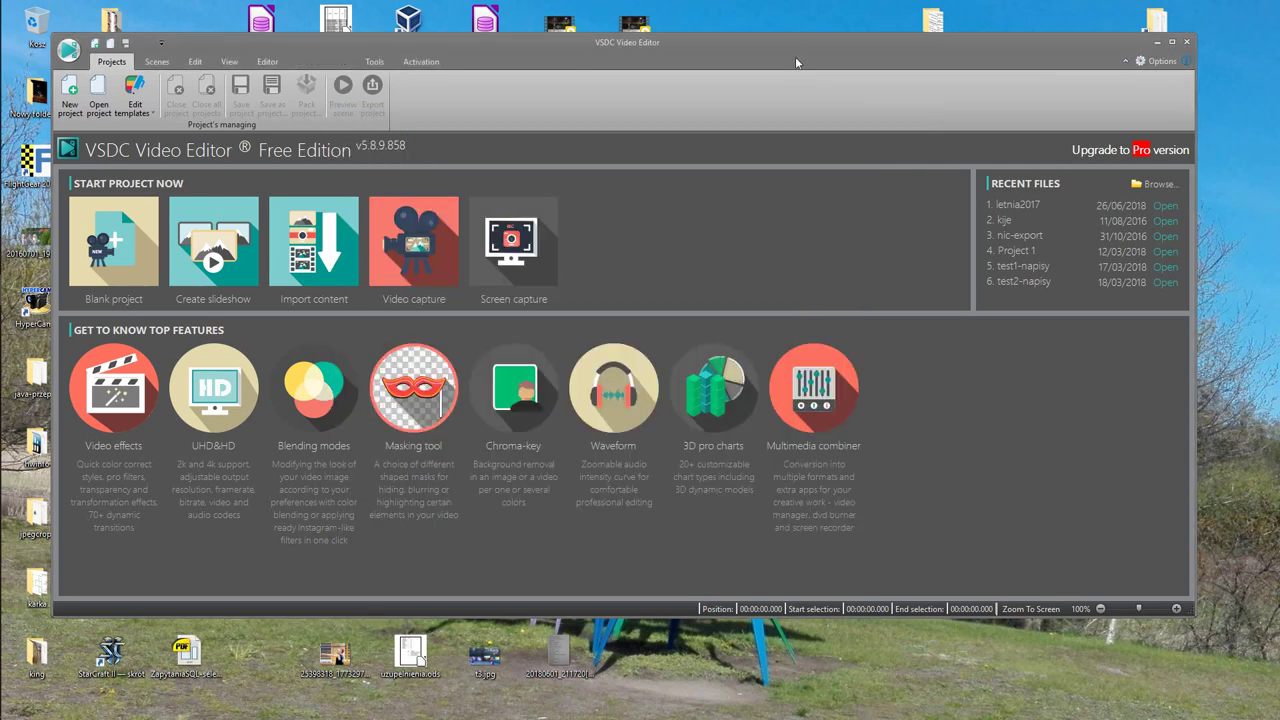
pyautogui.moveTo(792, 40); pyautogui.dragTo(799, 48)
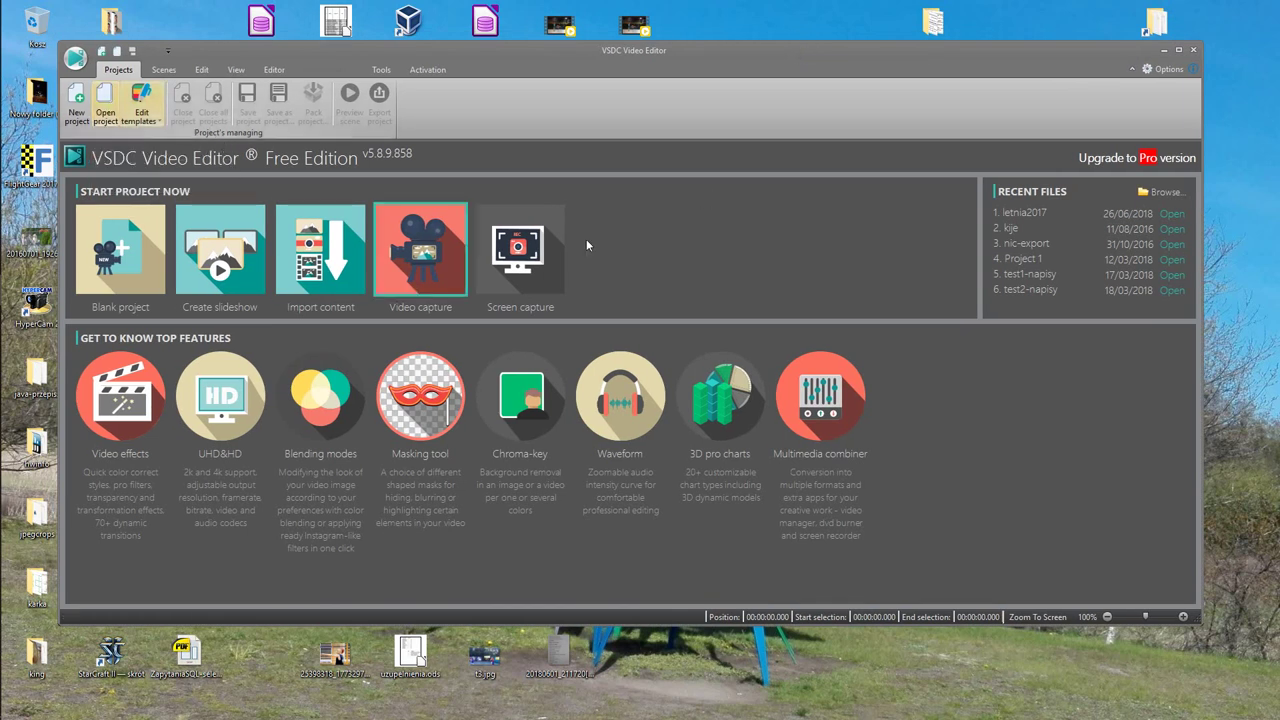
pyautogui.click(1025, 213)
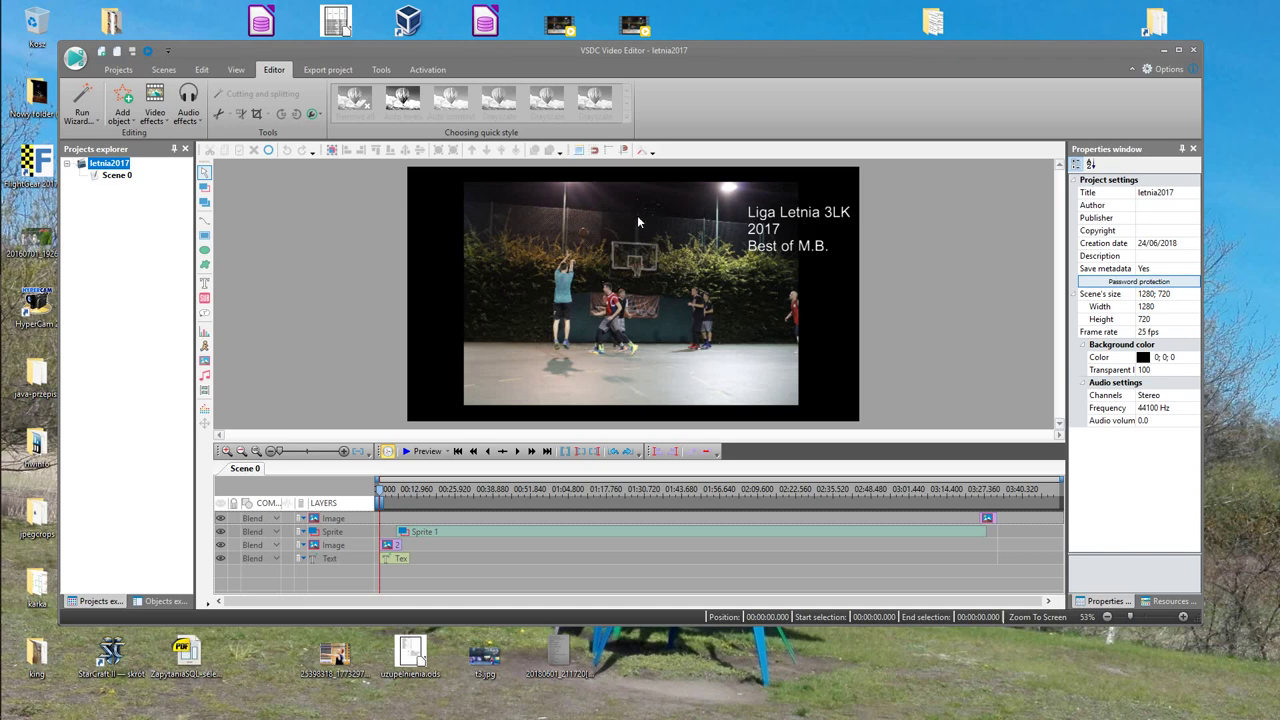
# Preview the letnia2017 scene, skip ahead to several points in the film, and close the preview.
pyautogui.click(428, 452)
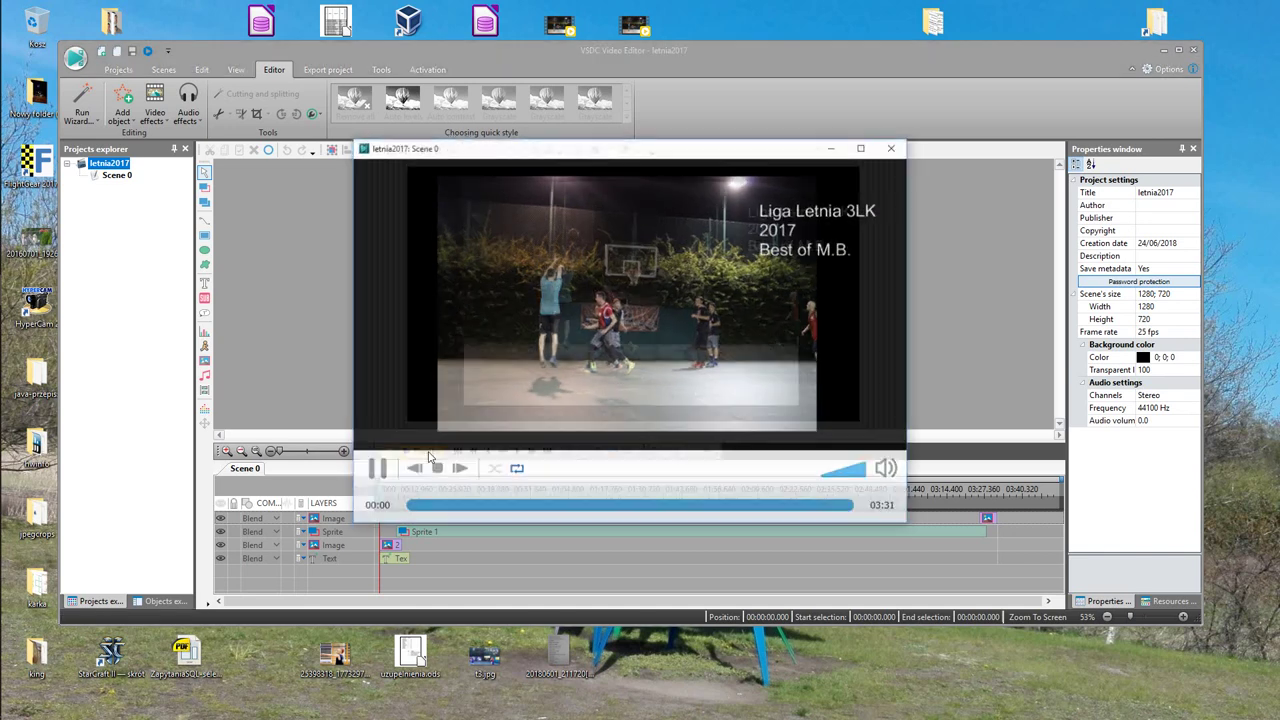
pyautogui.moveTo(564, 158); pyautogui.dragTo(546, 190)
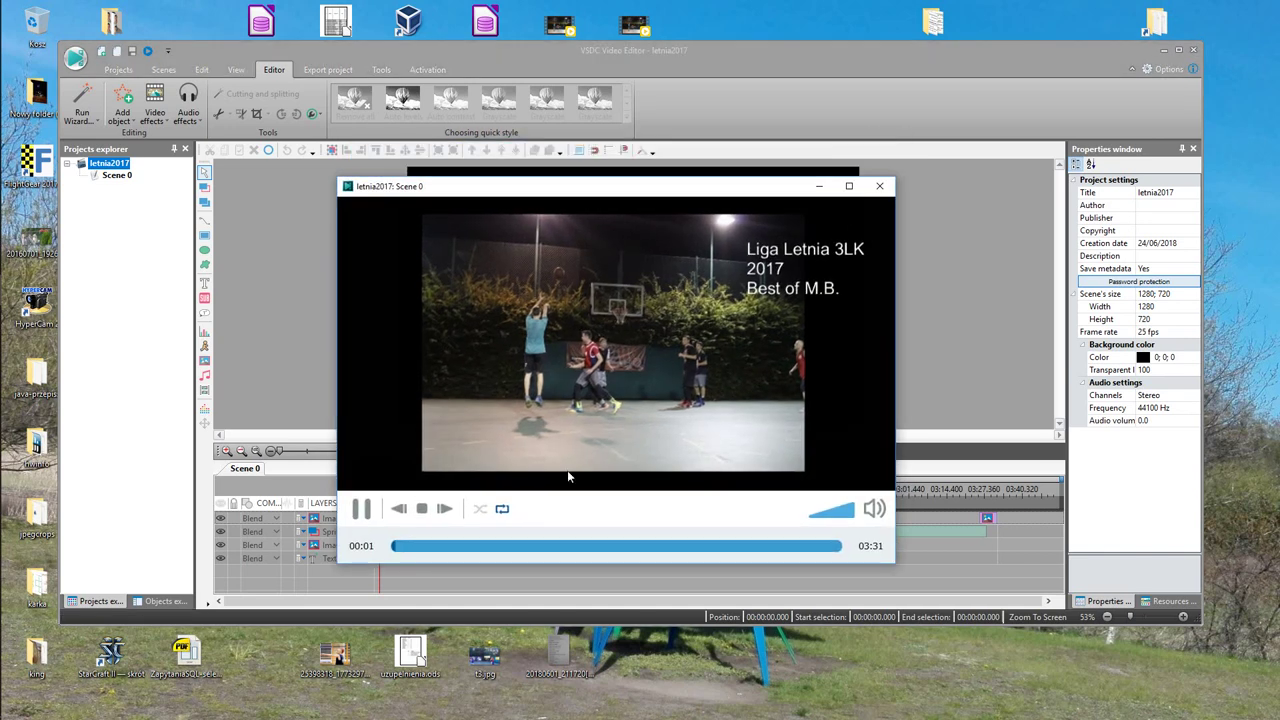
pyautogui.click(603, 546)
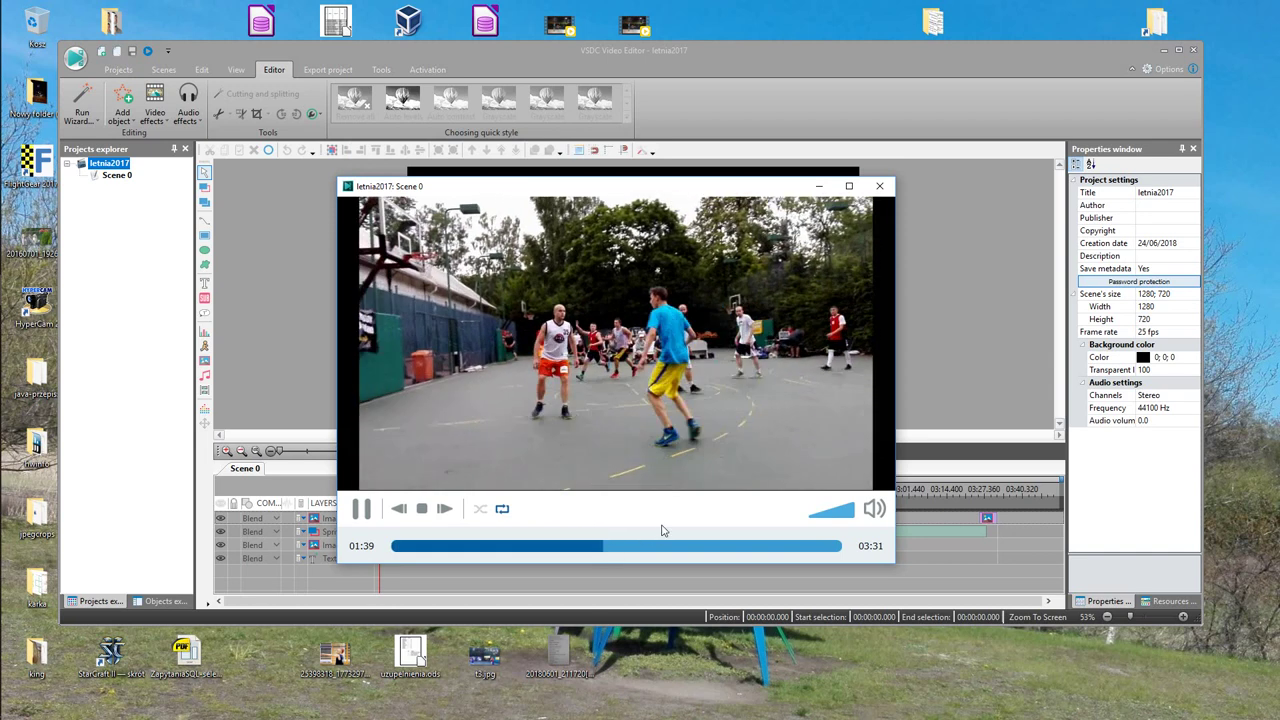
pyautogui.click(693, 547)
pyautogui.click(750, 546)
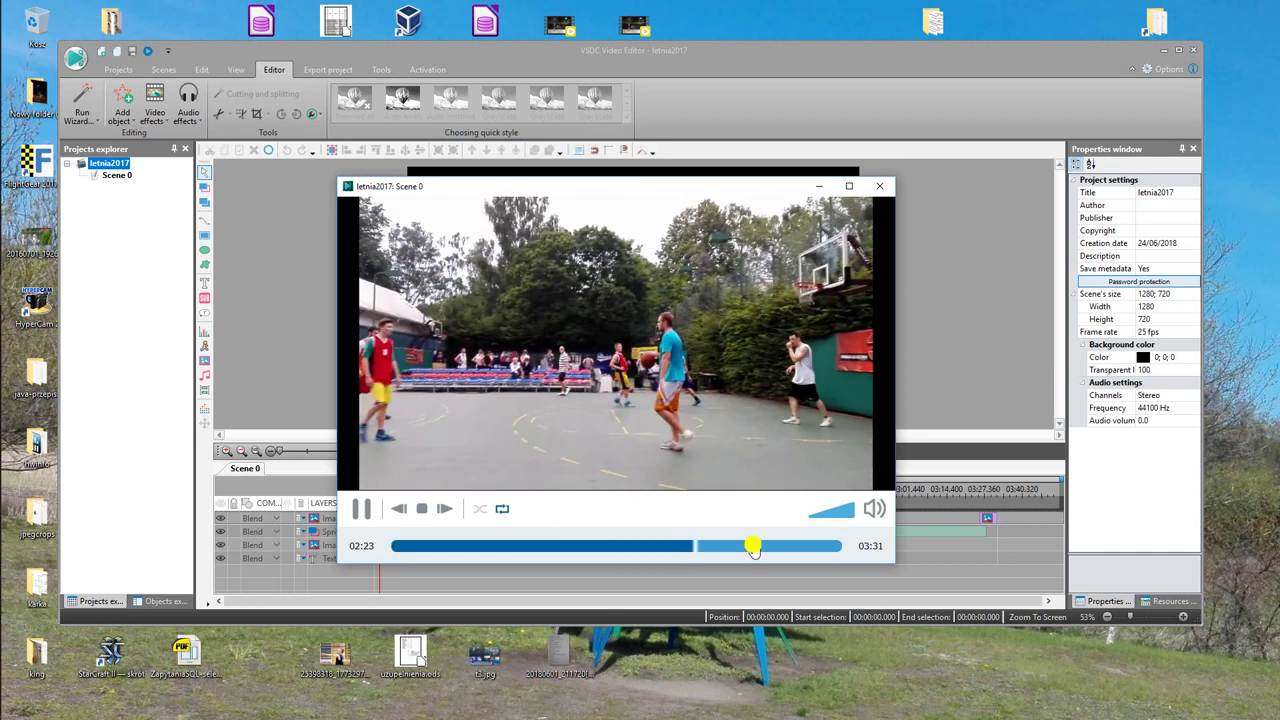
pyautogui.click(881, 187)
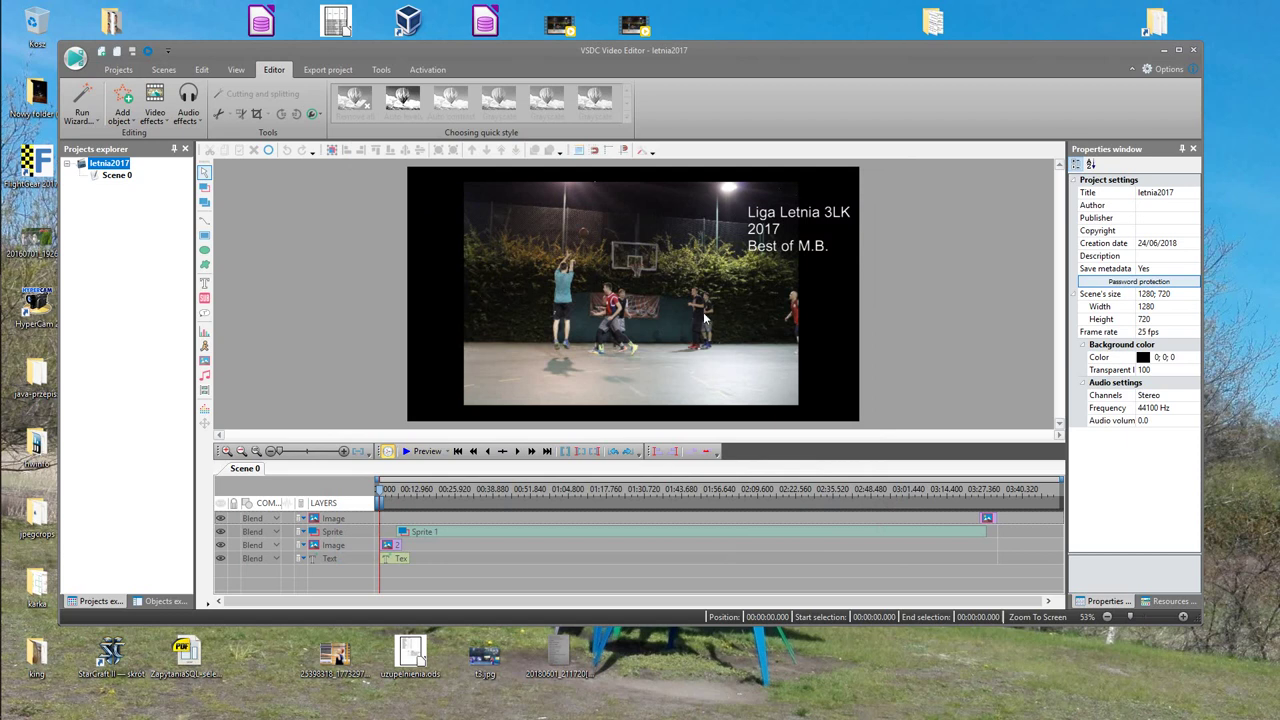
# Open the project's AVI export settings and name the output file letnia2017_123.avi on the desktop.
pyautogui.click(327, 72)
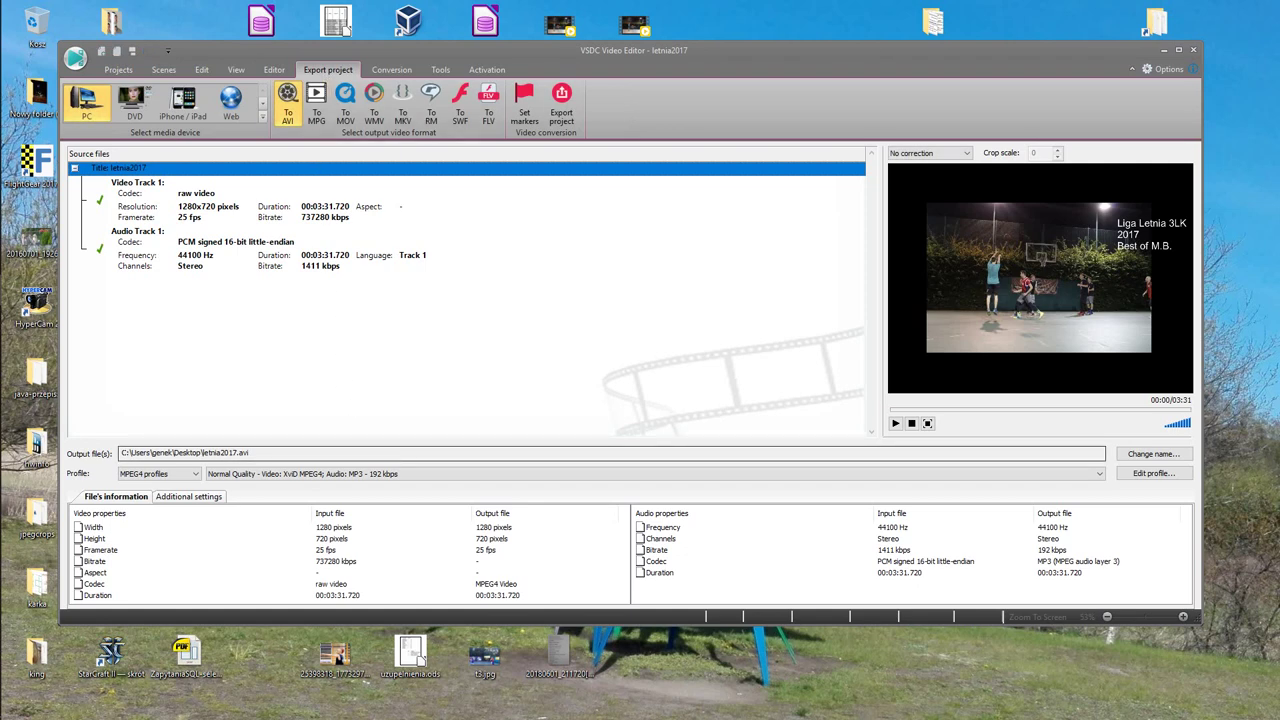
pyautogui.click(1143, 456)
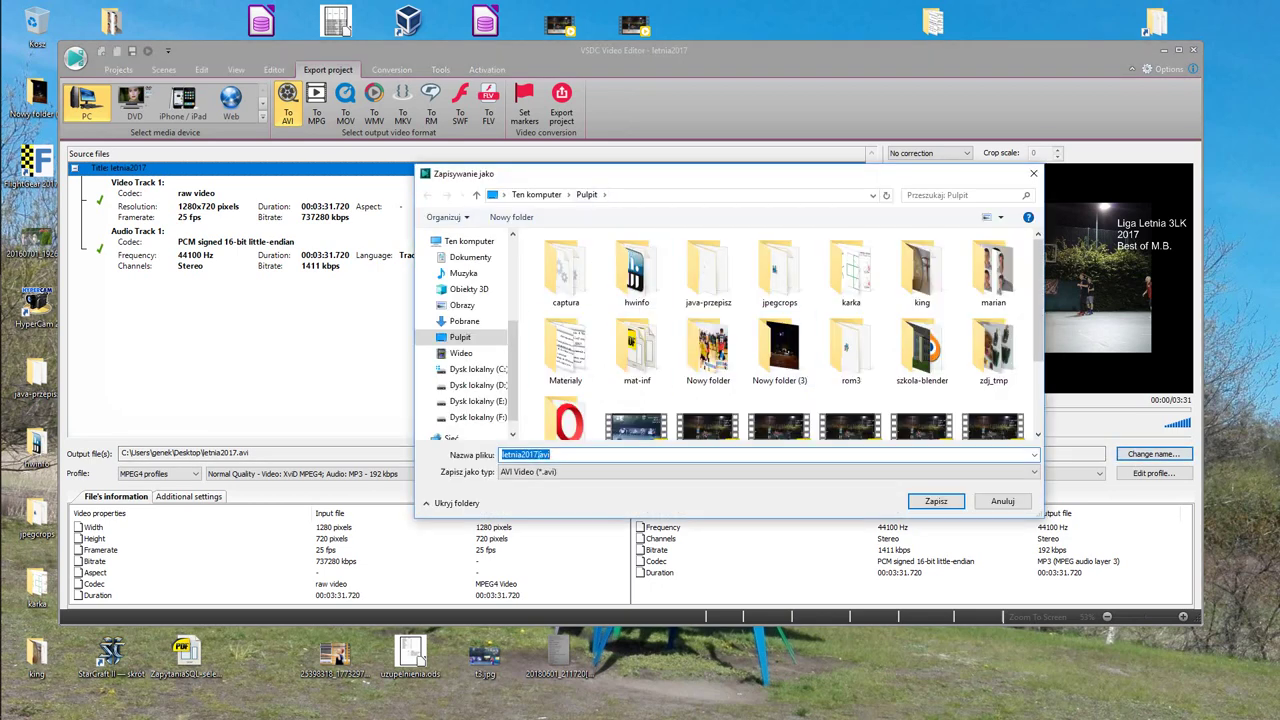
pyautogui.press('End')
pyautogui.write('123')
pyautogui.press('Left')
pyautogui.press('Left')
pyautogui.write('_')
pyautogui.click(928, 503)
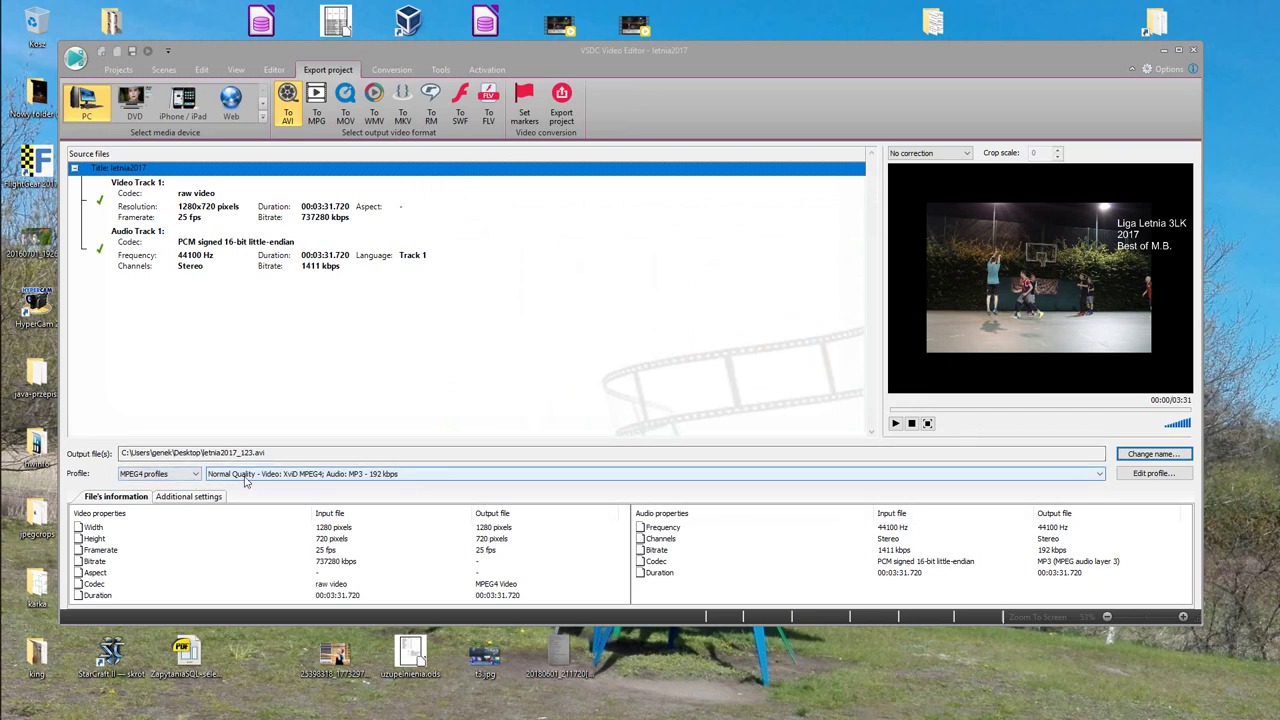
# Choose the MPEG4 export profile Normal Quality with XviD MPEG4 video and MP3 audio at 192 kbps.
pyautogui.moveTo(245, 481)
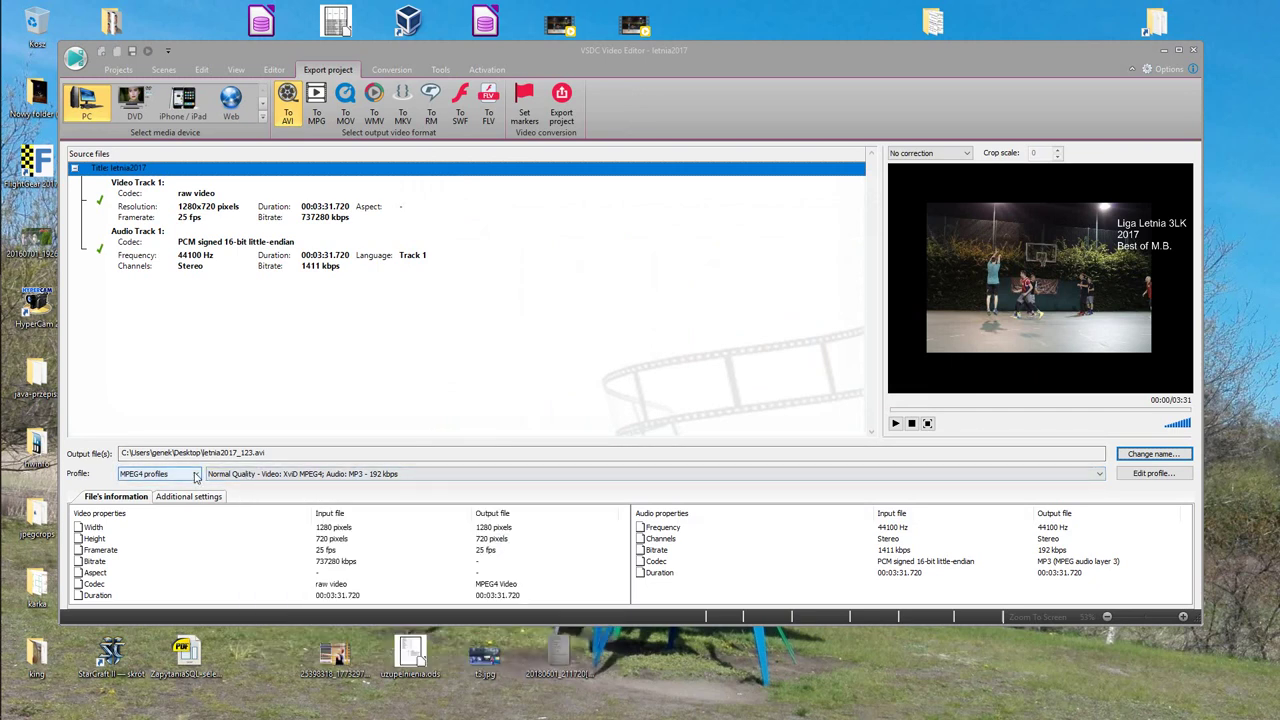
pyautogui.click(195, 477)
pyautogui.click(195, 477)
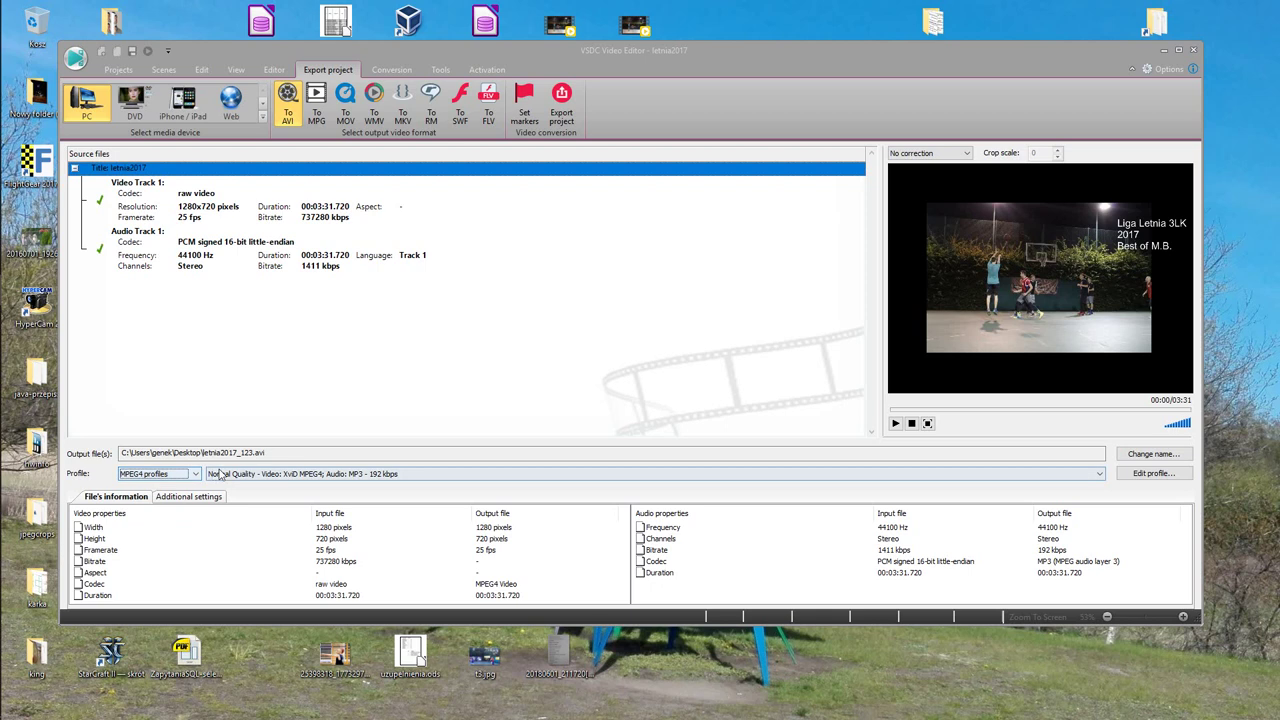
pyautogui.click(226, 475)
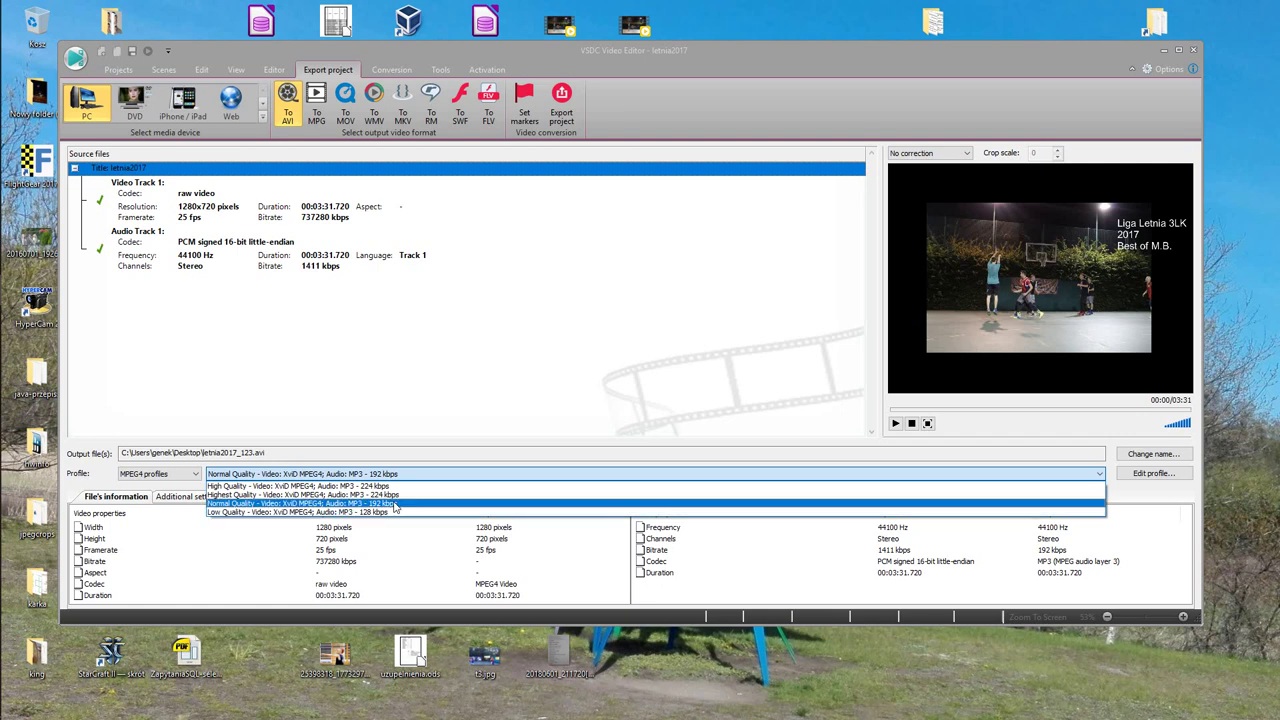
pyautogui.click(395, 503)
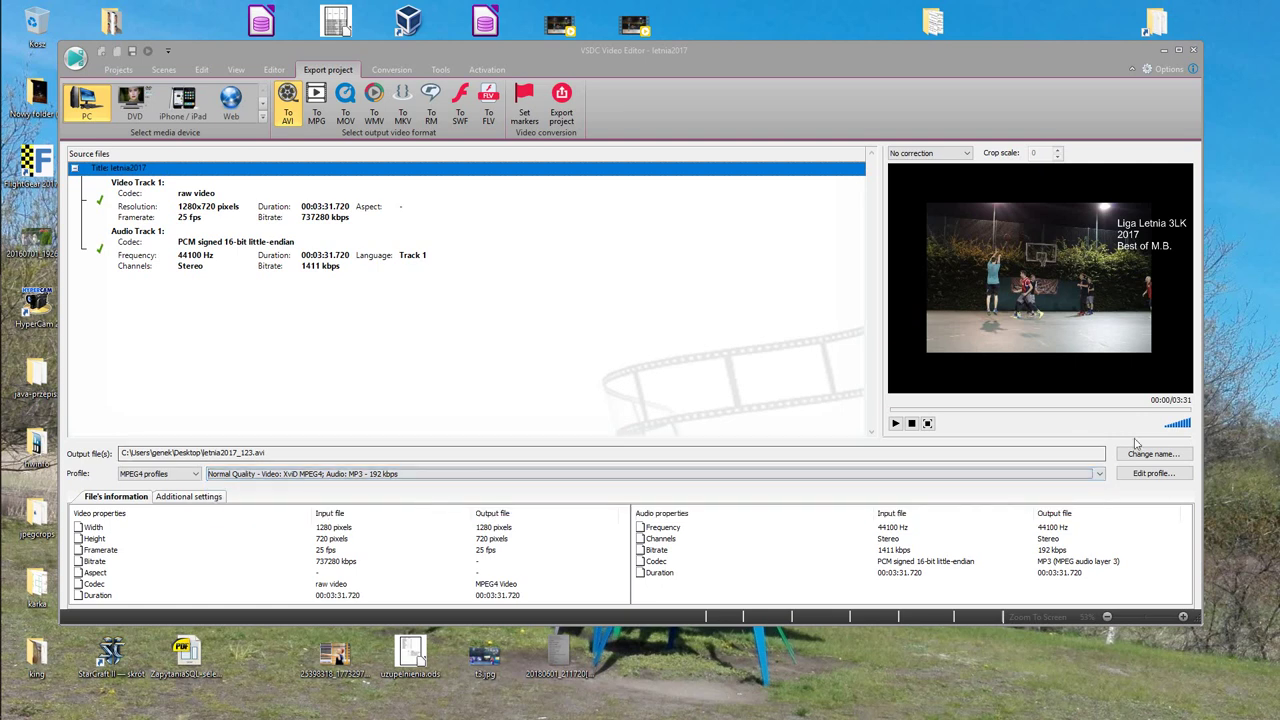
# Export the project without the premium features and acknowledge the finished conversion.
pyautogui.click(562, 100)
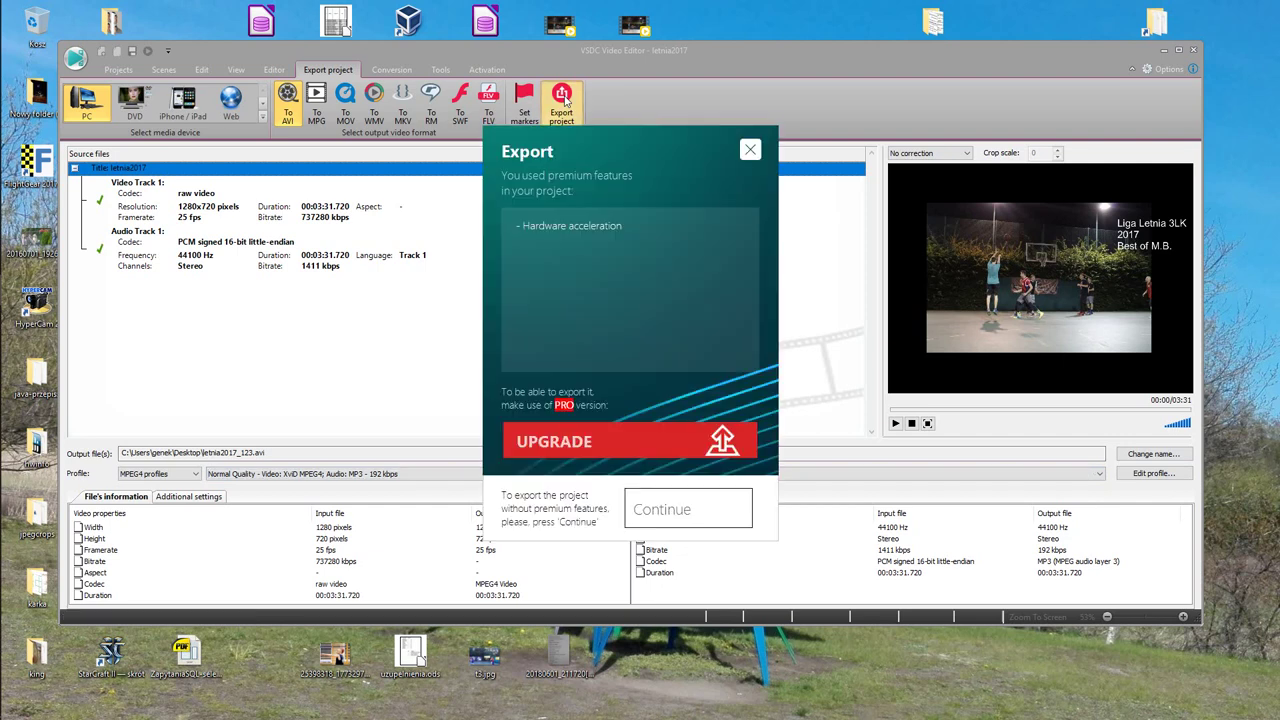
pyautogui.moveTo(588, 138); pyautogui.dragTo(580, 105)
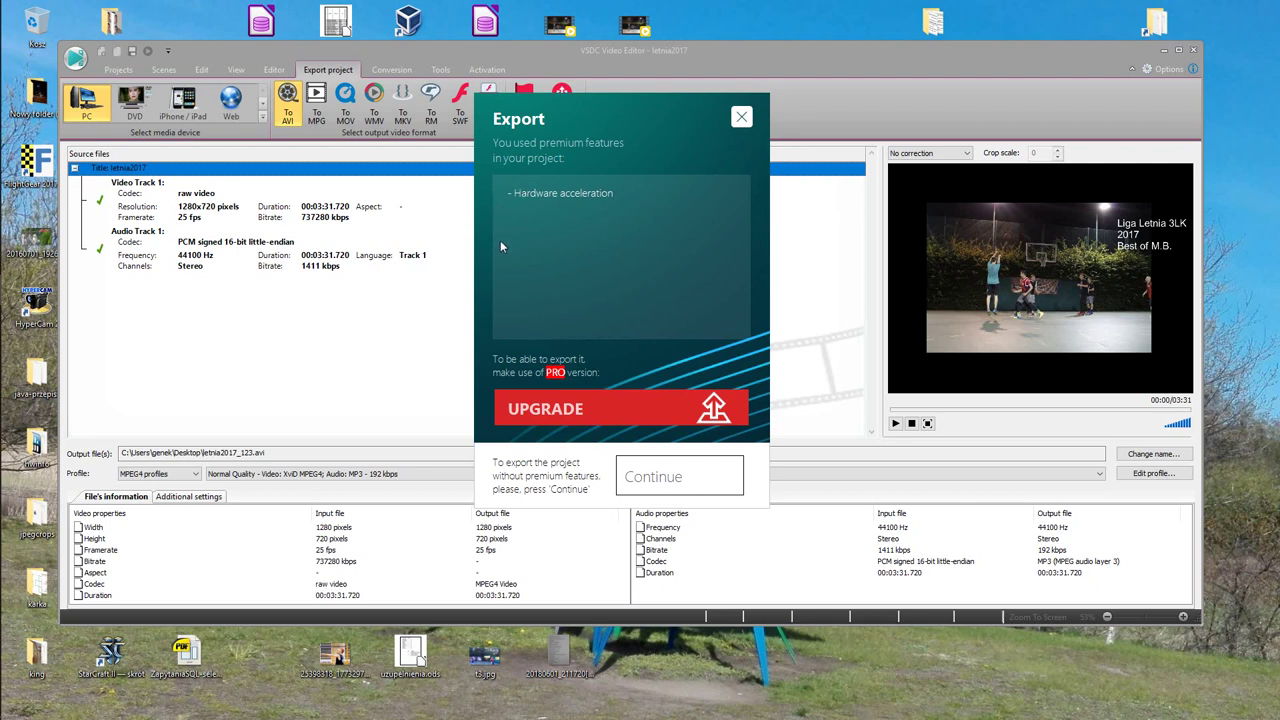
pyautogui.moveTo(599, 176); pyautogui.dragTo(586, 261)
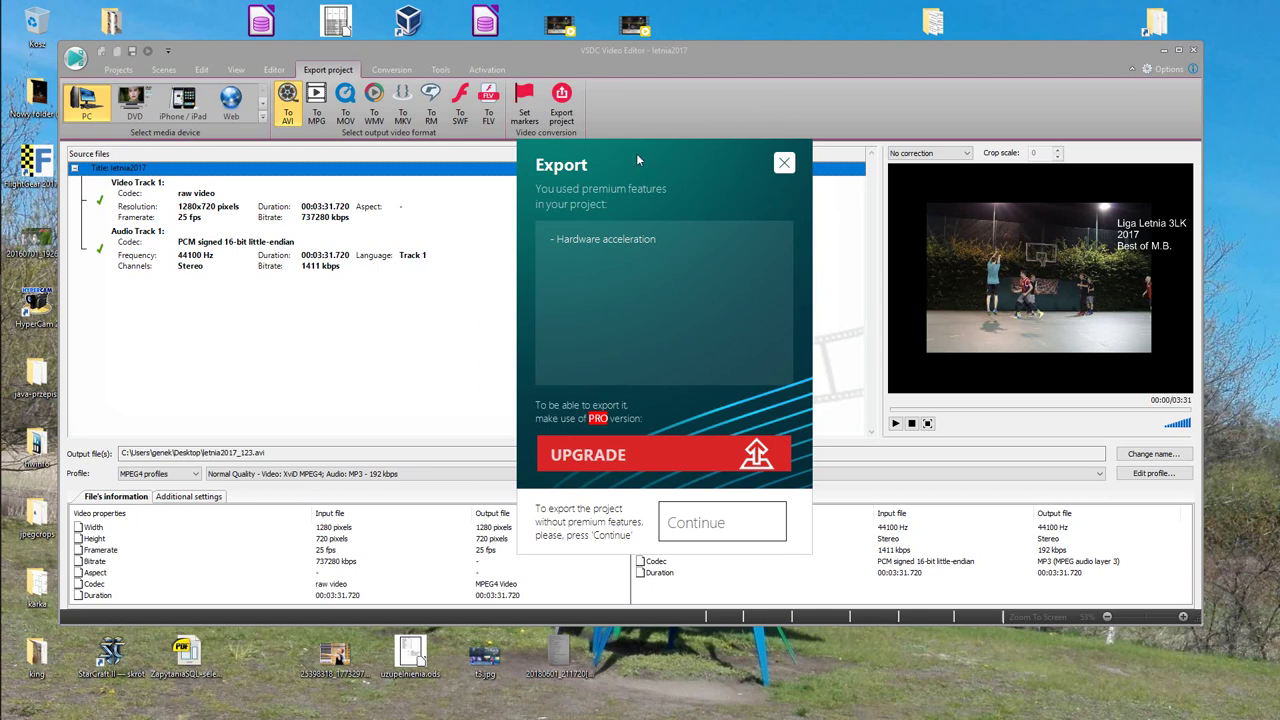
pyautogui.moveTo(636, 155); pyautogui.dragTo(609, 137)
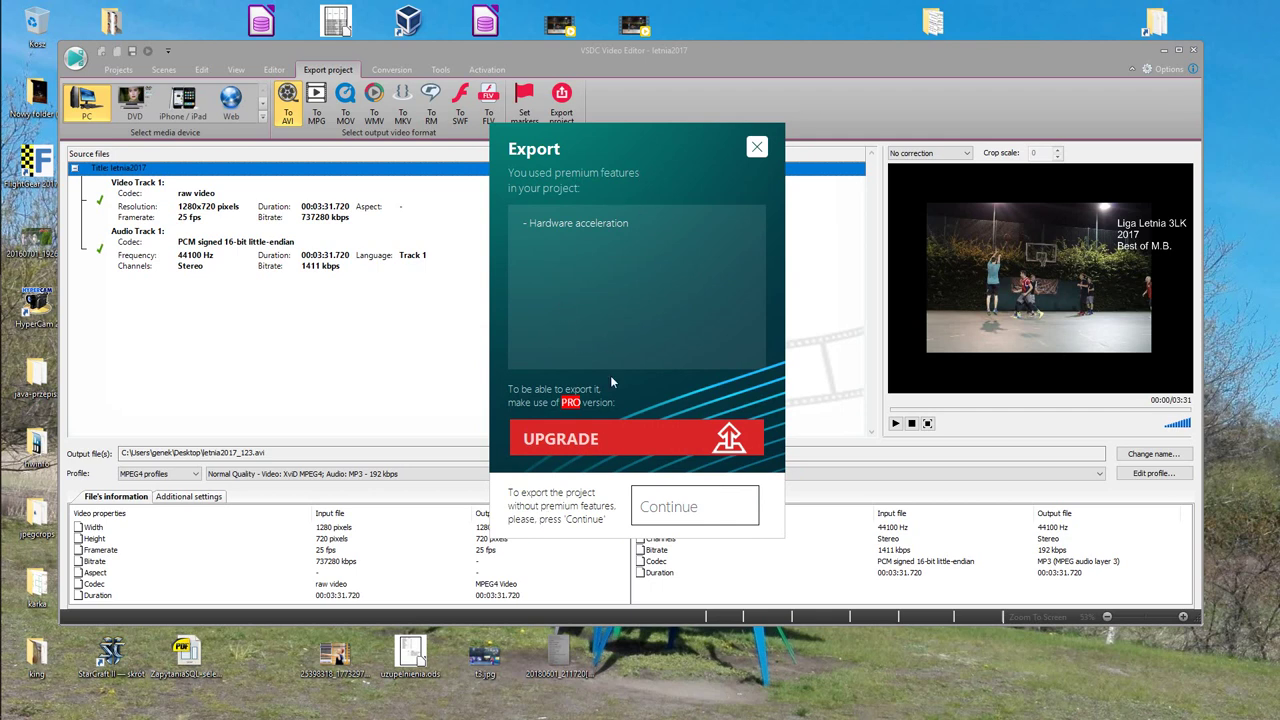
pyautogui.click(686, 503)
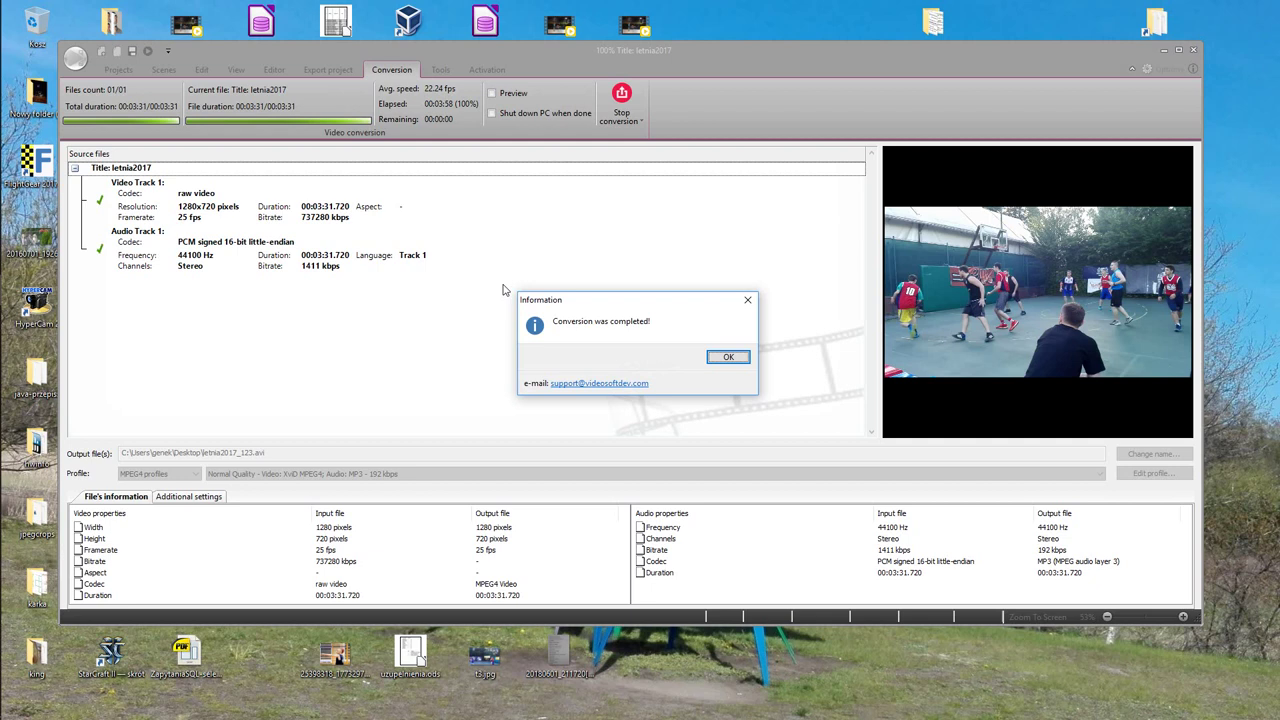
pyautogui.click(727, 359)
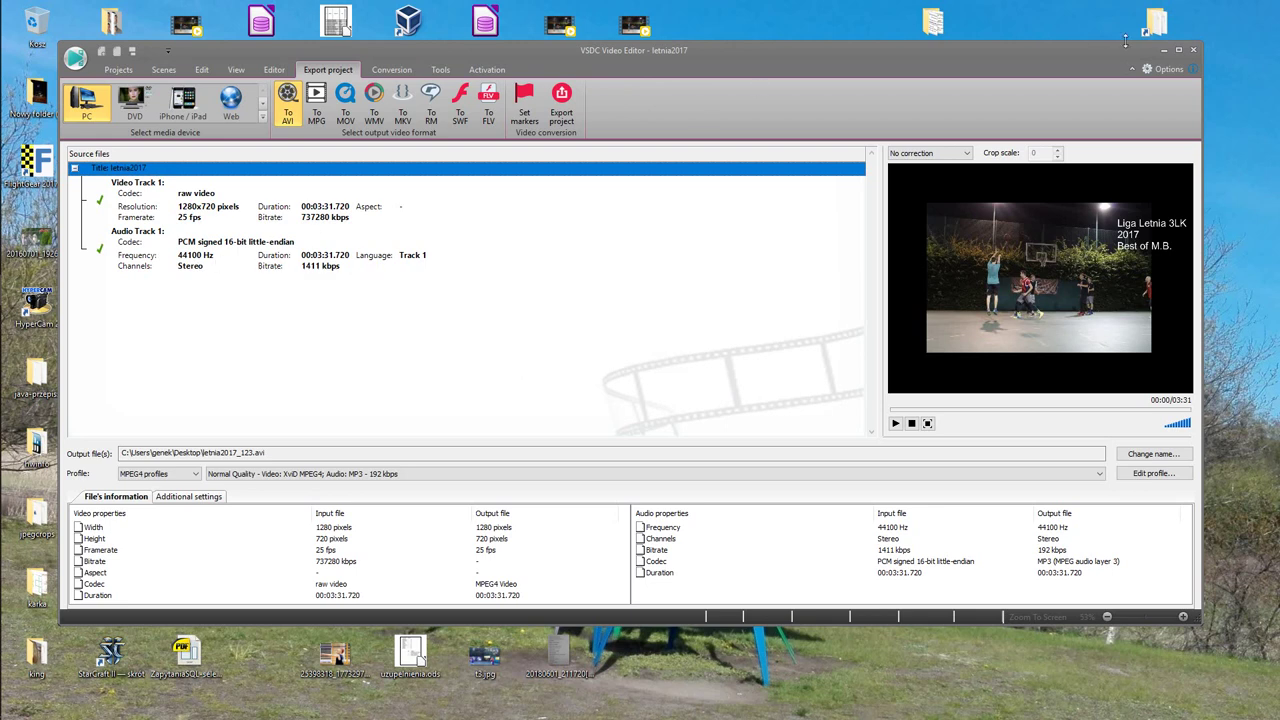
# Minimize the editor, move letnia2017_123.avi on the desktop below the other letnia2017 videos, and check its file properties.
pyautogui.click(1162, 52)
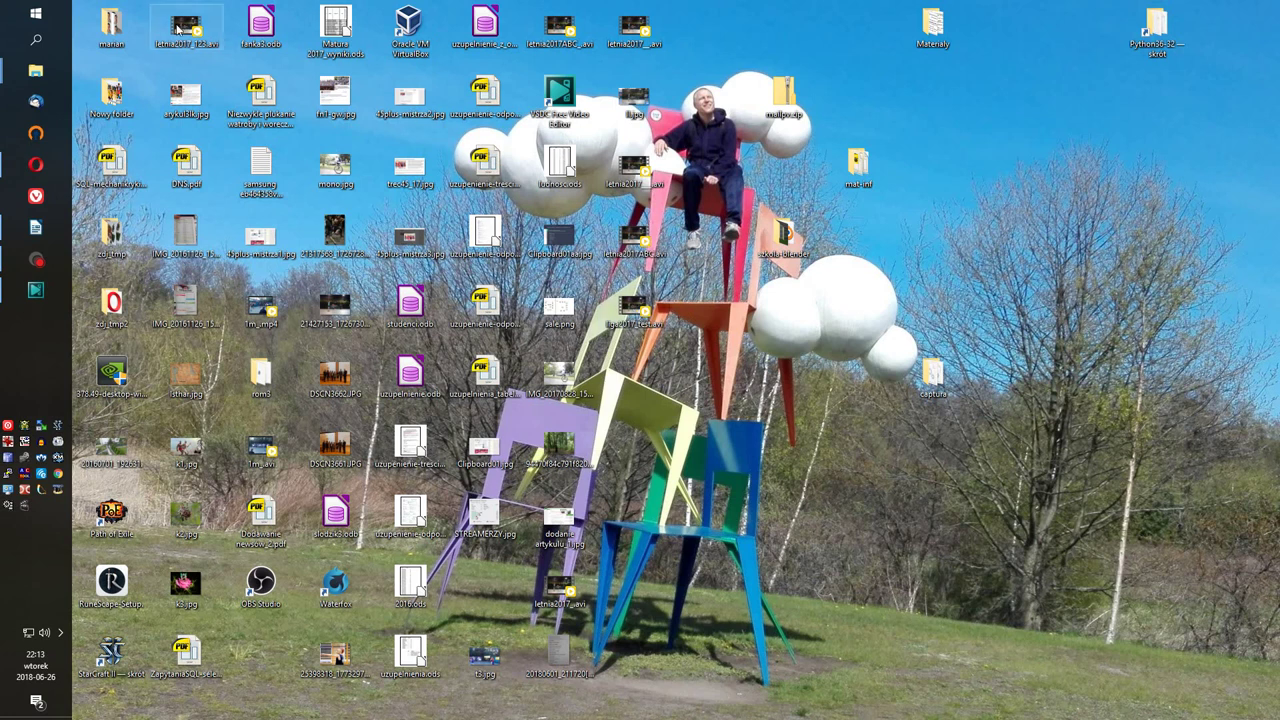
pyautogui.moveTo(186, 25); pyautogui.dragTo(640, 378)
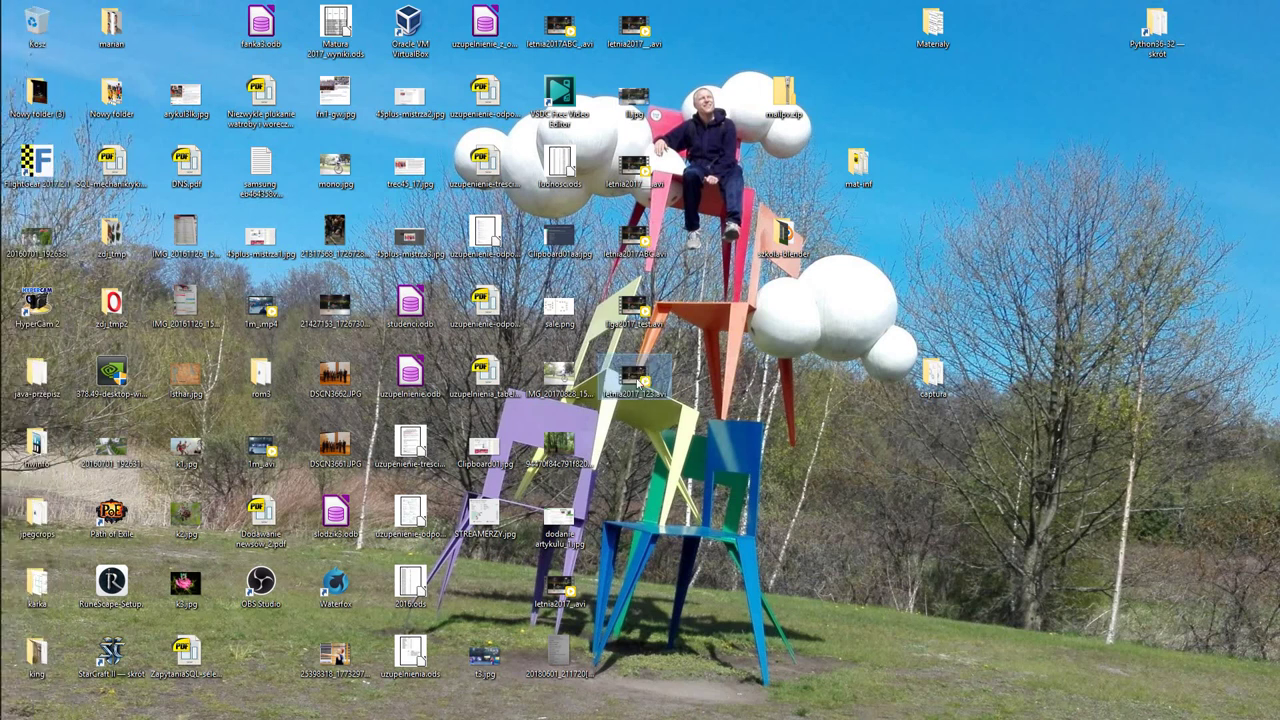
pyautogui.rightClick(638, 381)
pyautogui.click(705, 690)
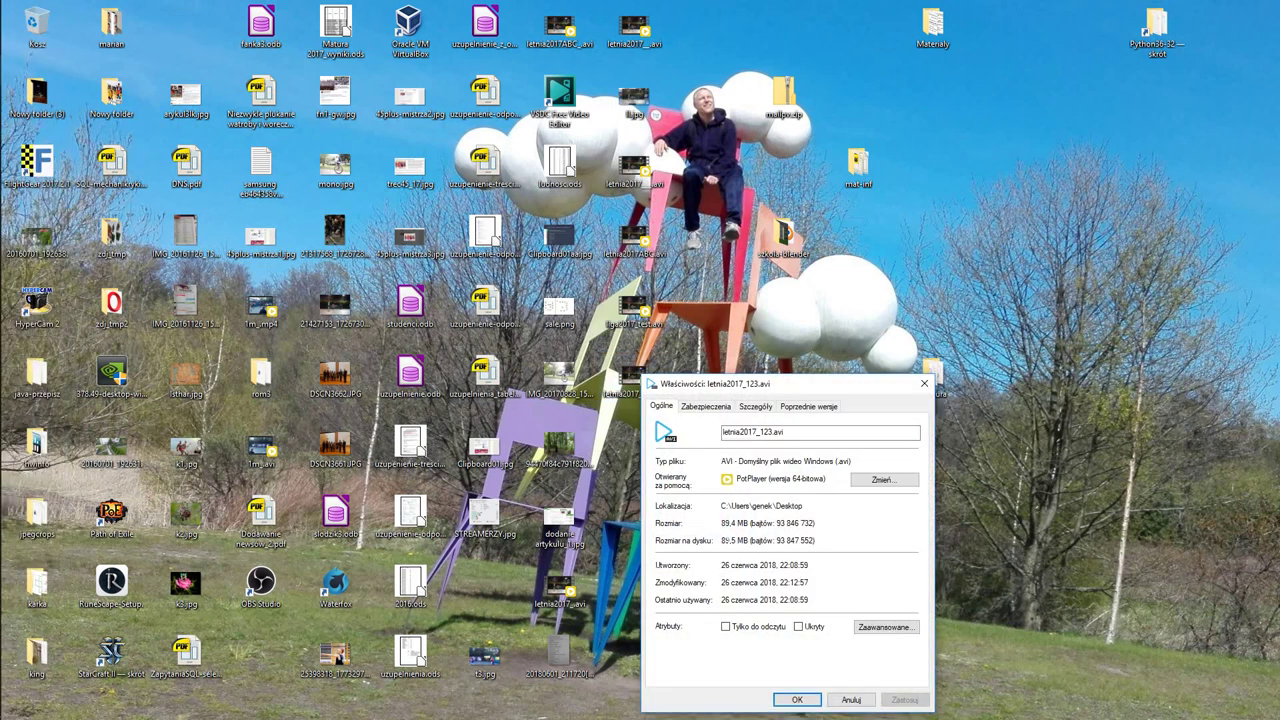
pyautogui.click(847, 700)
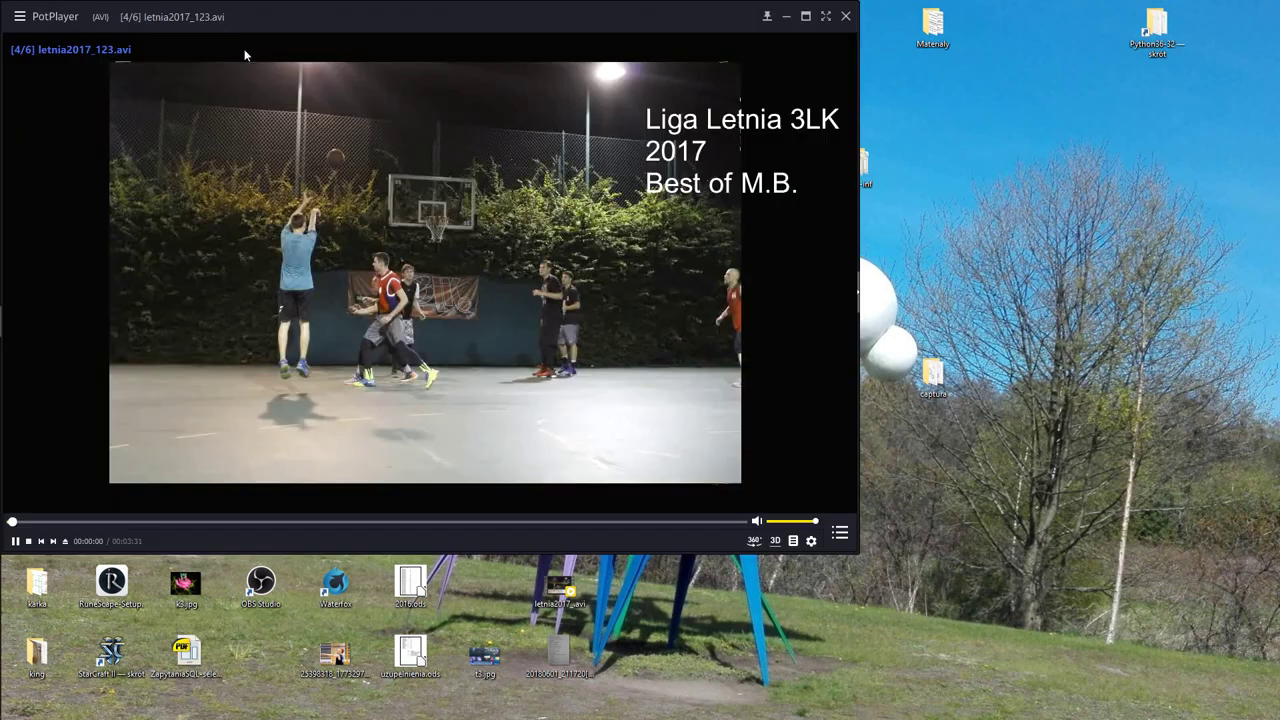
# Play letnia2017_123.avi in PotPlayer, skip through several points of the film, and close the player.
pyautogui.moveTo(231, 21); pyautogui.dragTo(276, 69)
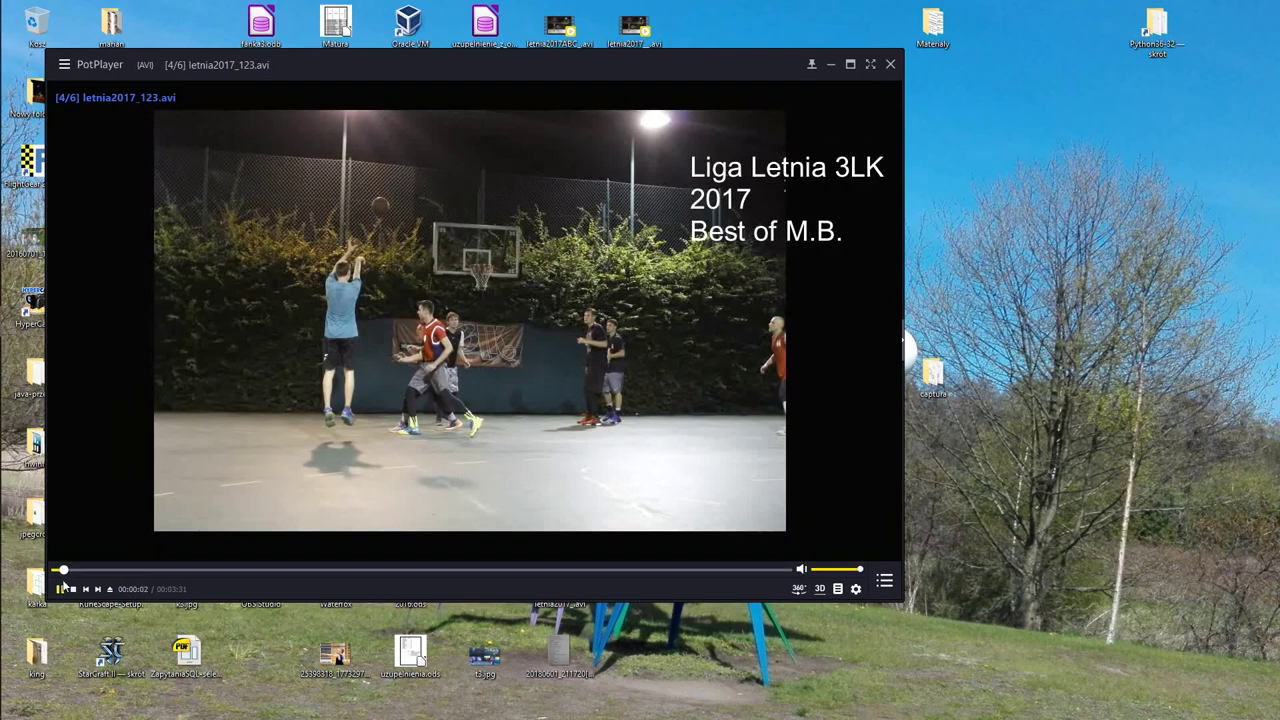
pyautogui.click(112, 569)
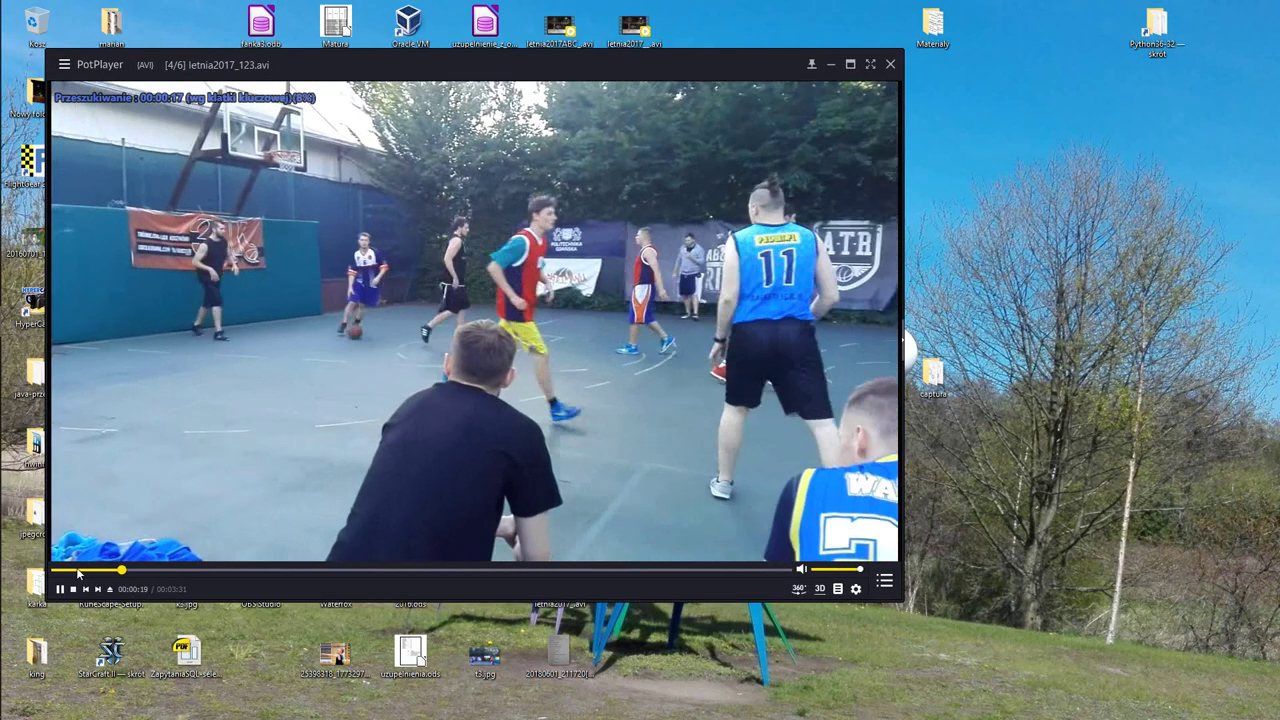
pyautogui.click(293, 568)
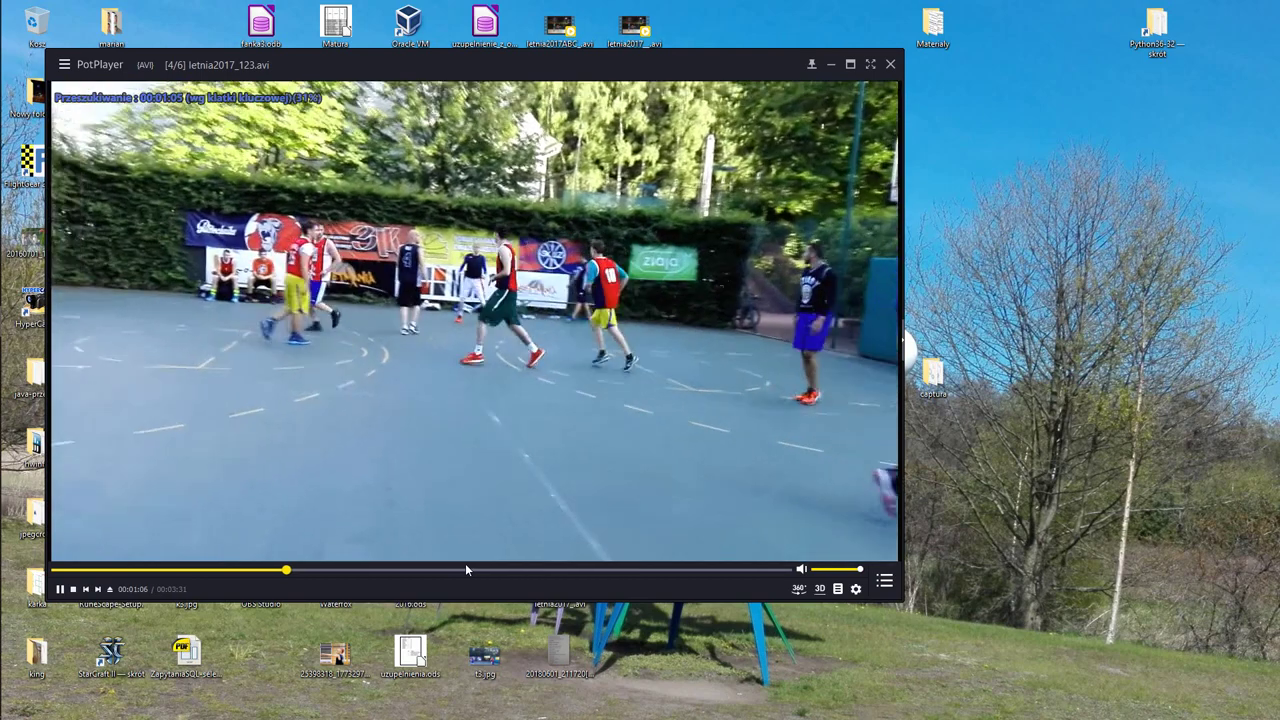
pyautogui.click(465, 567)
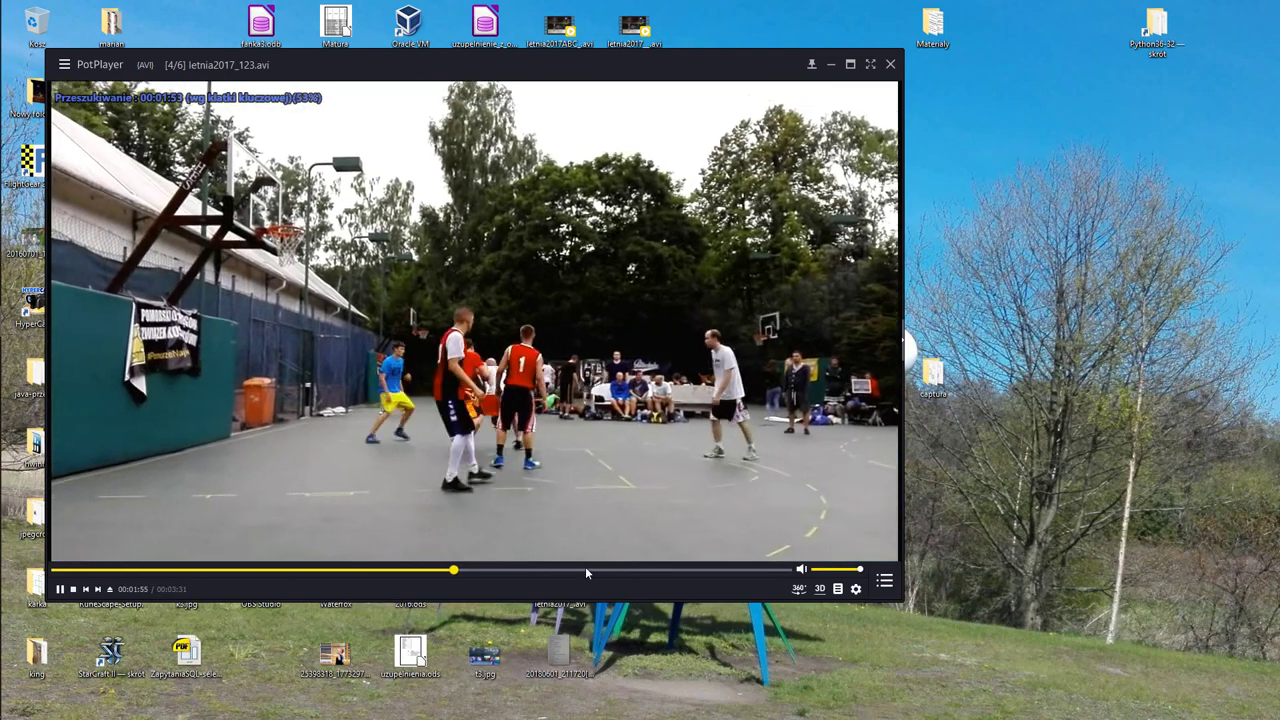
pyautogui.click(595, 569)
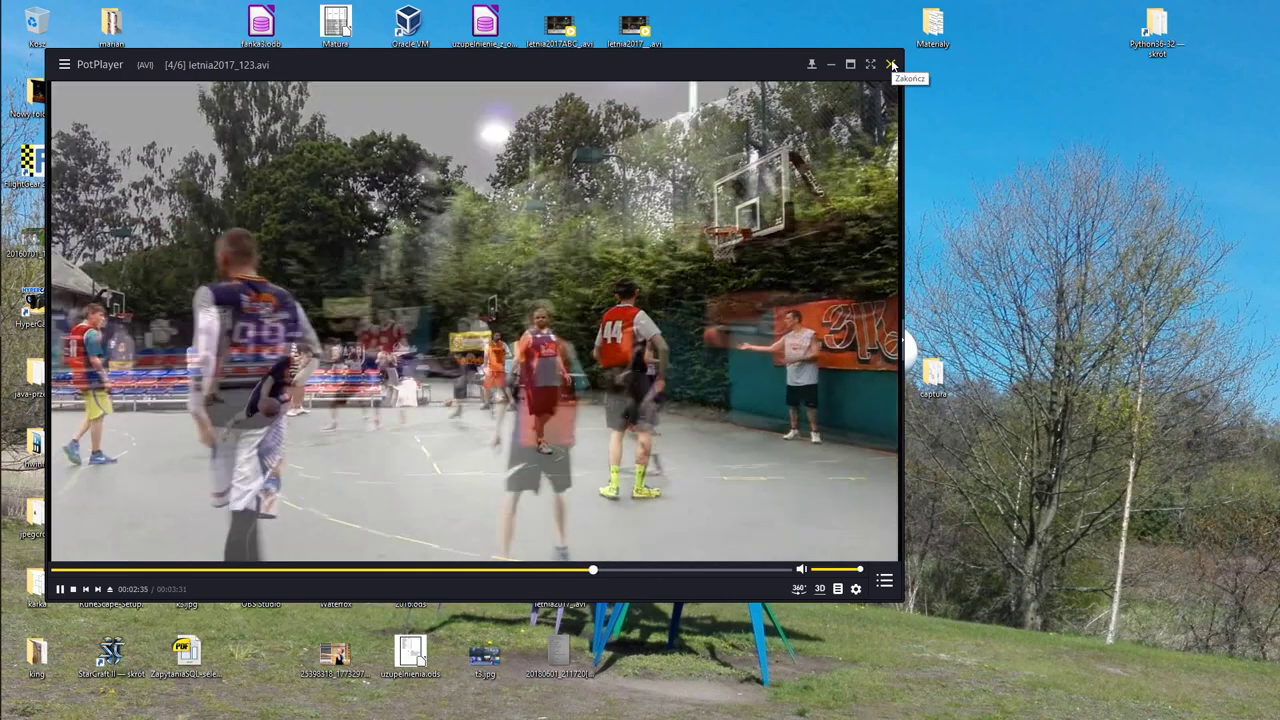
pyautogui.click(891, 64)
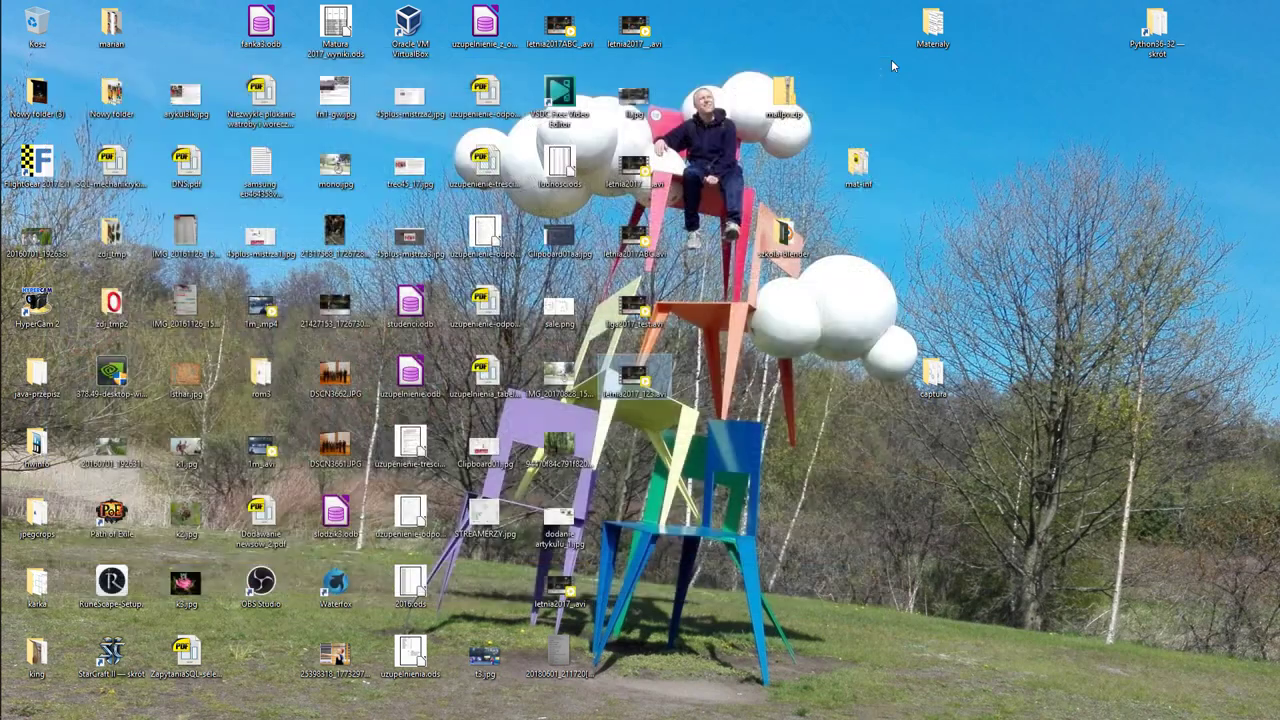
# Switch to the LibreOffice Writer document vsdc_index.odt.
pyautogui.hotkey('alt', 'Tab')
pyautogui.press('Tab')
pyautogui.press('Tab')
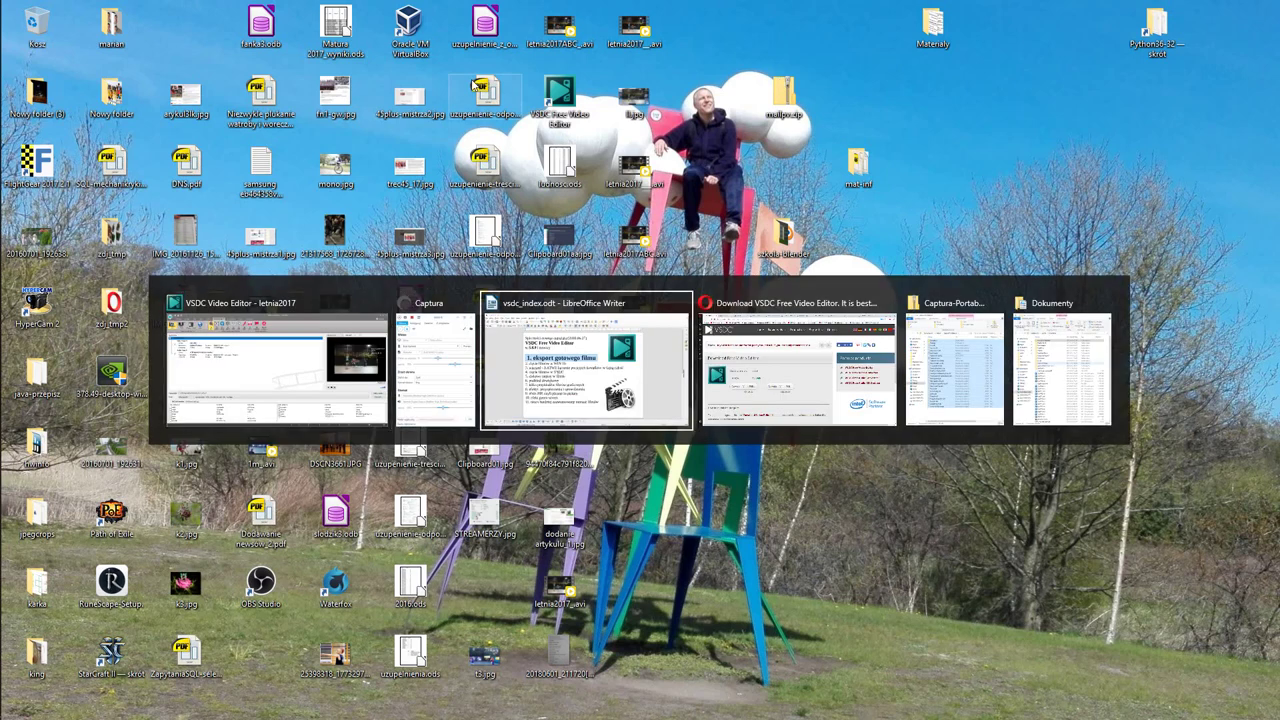